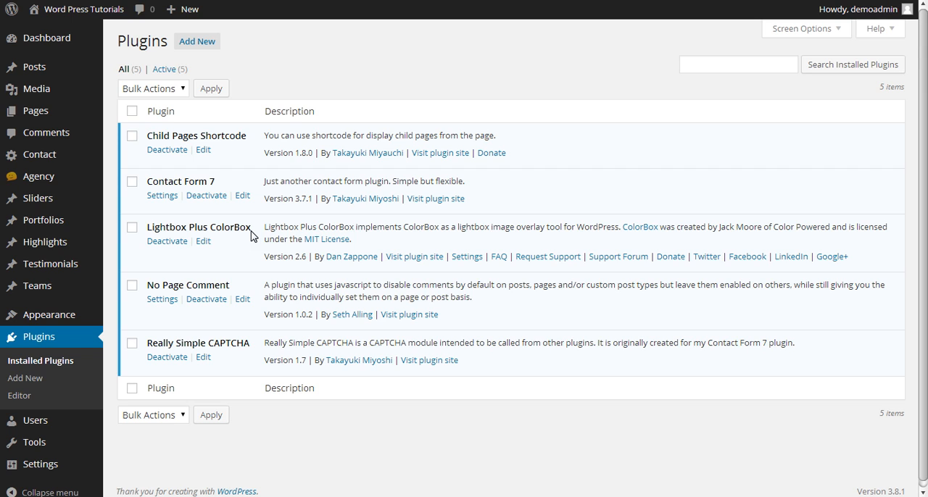
Open the Photos Page for editing from the site's list of pages
click(258, 218)
click(230, 240)
click(33, 116)
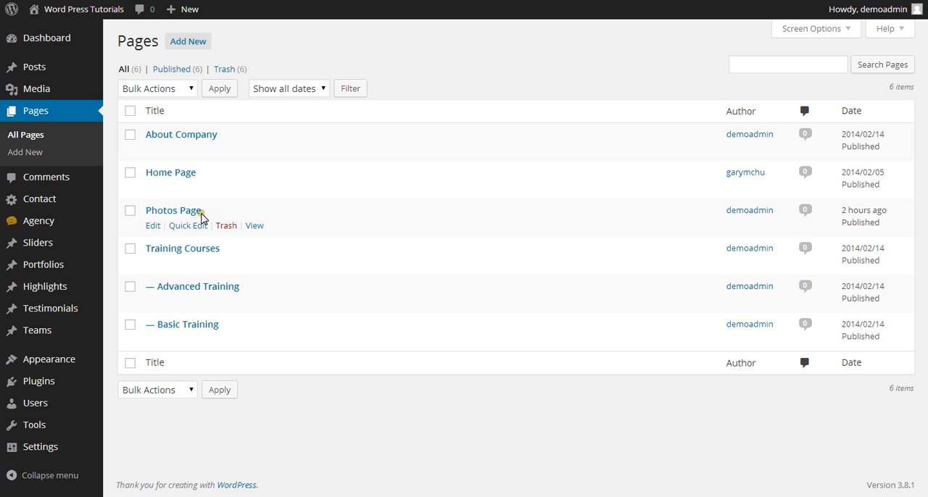
click(152, 226)
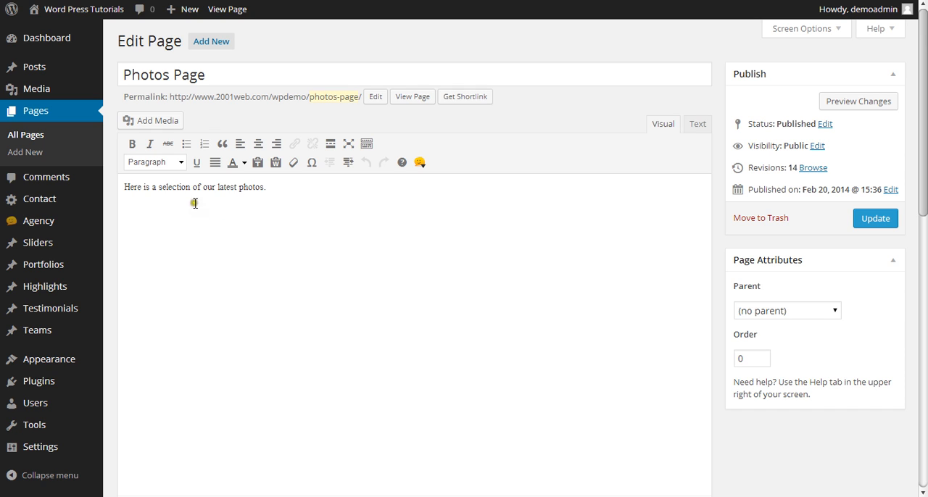
Start creating a media gallery for the page, check the existing library images and return to uploading files
click(162, 121)
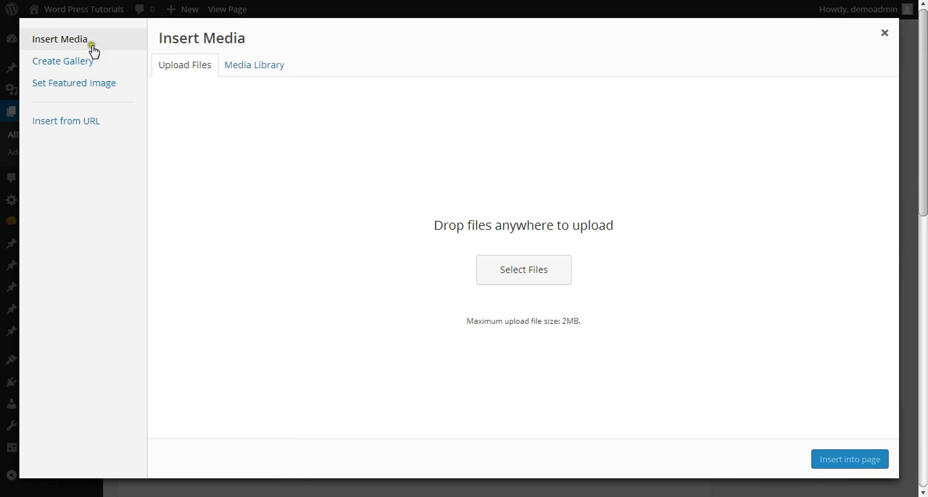
click(47, 64)
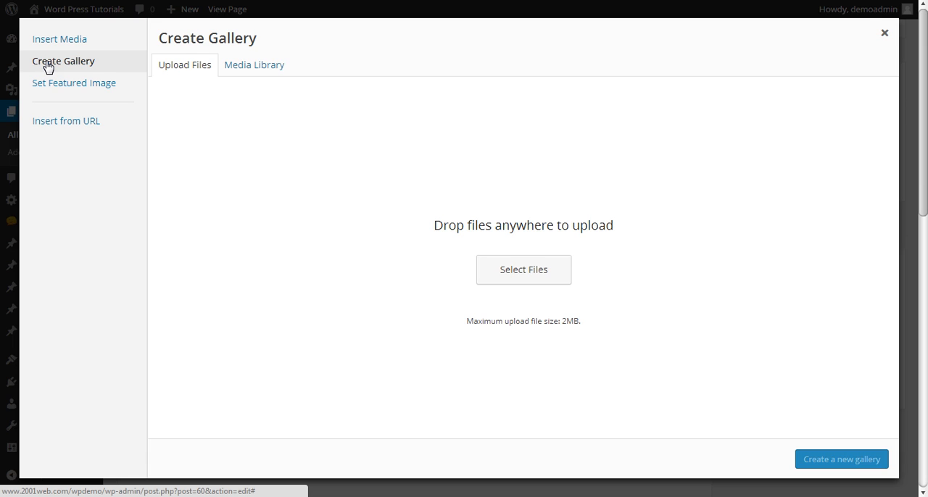
click(241, 70)
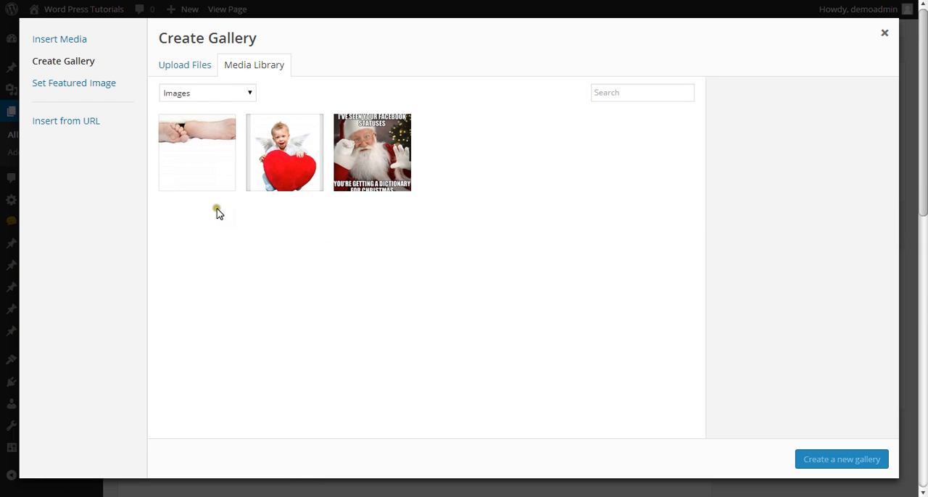
click(190, 67)
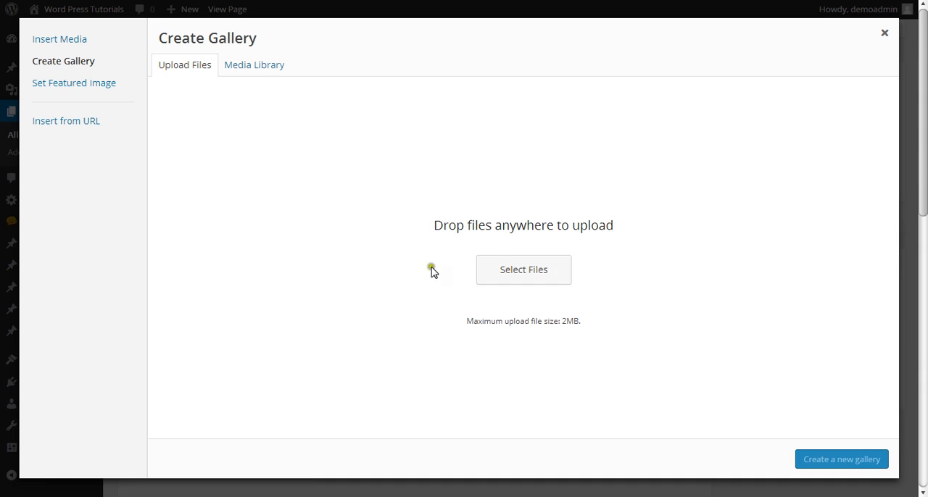
Upload the images boyspecs2, canstockphoto1826291, Clay man with green check mark and clothes1 for the gallery
click(504, 278)
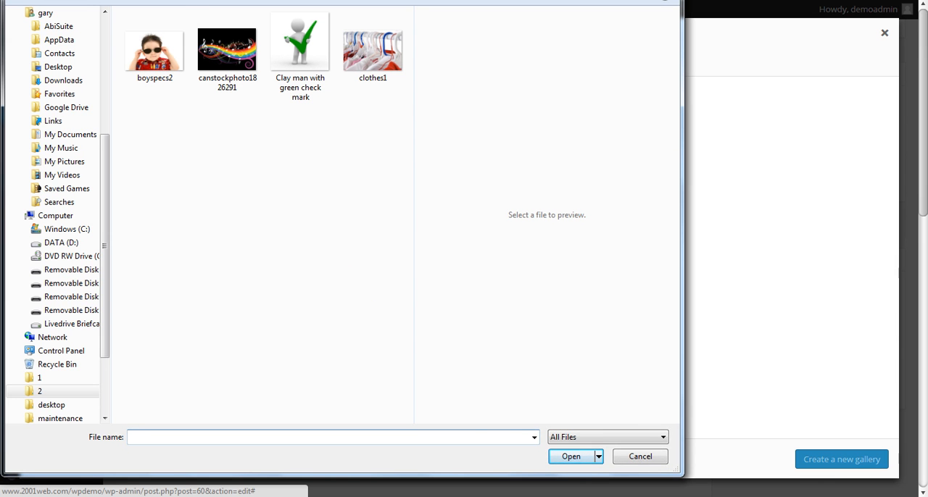
mouse_move(290, 2)
mouse_down()
mouse_move(200, 0)
mouse_move(290, 1)
mouse_up()
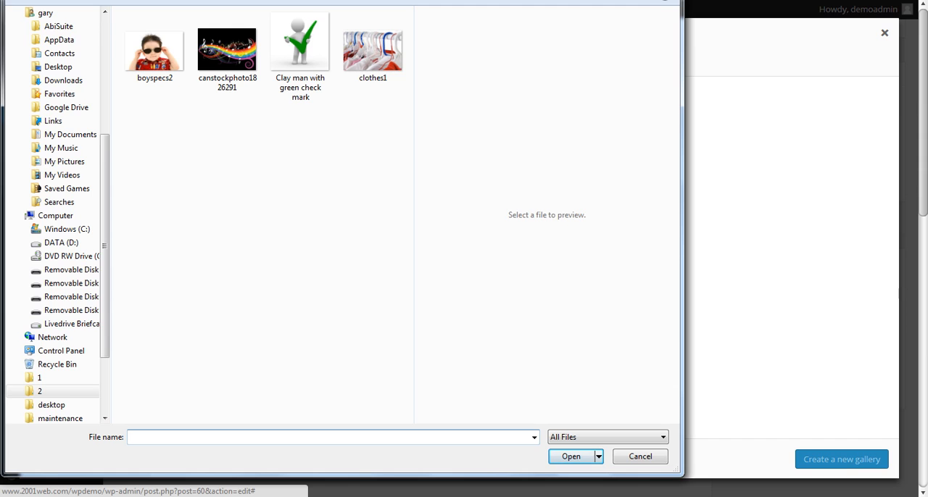
click(161, 58)
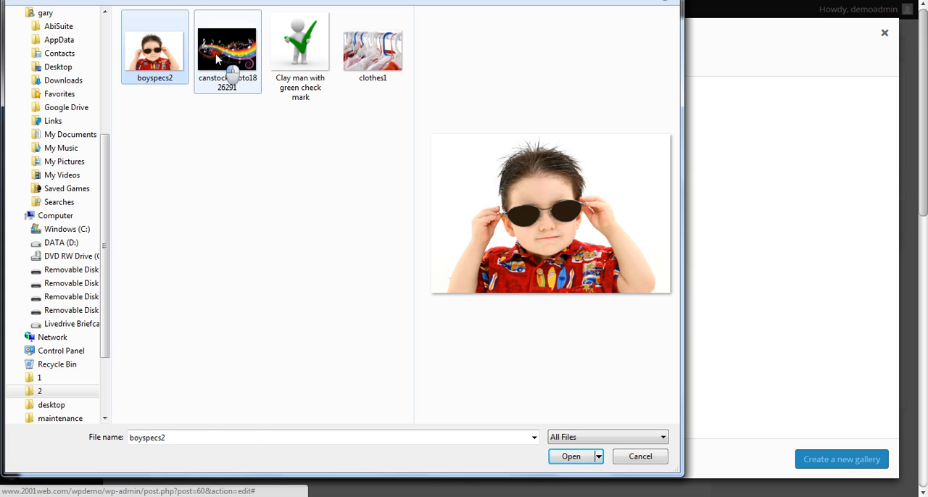
ctrl+click(231, 75)
ctrl+click(317, 55)
ctrl+click(378, 55)
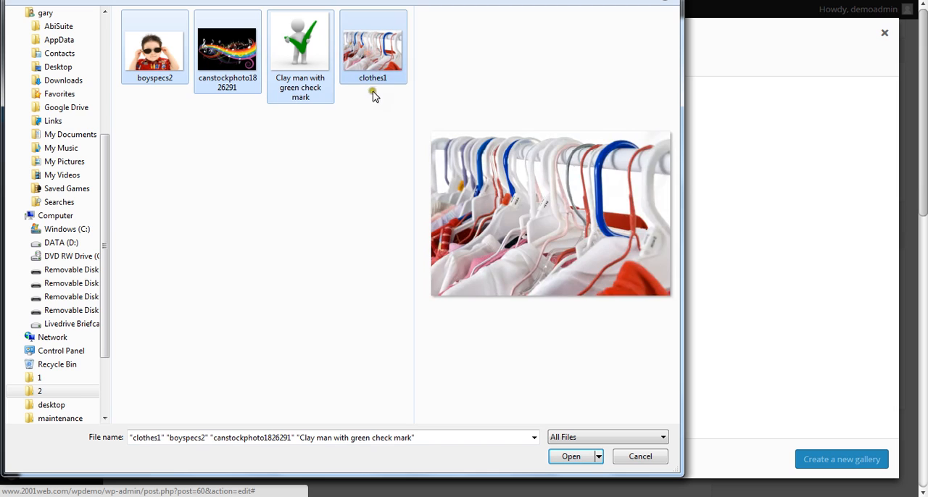
click(569, 456)
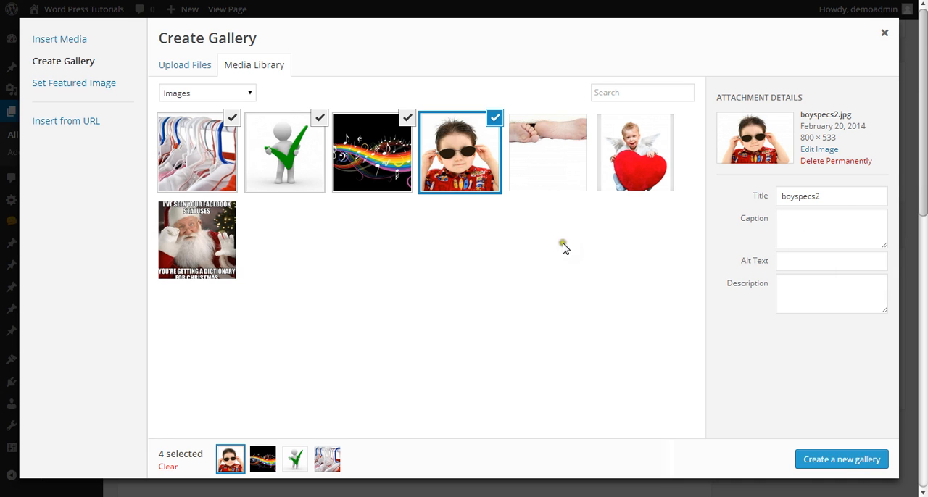
Check the attachment details of the uploaded images and create a new gallery from the four selected ones
click(382, 155)
click(290, 154)
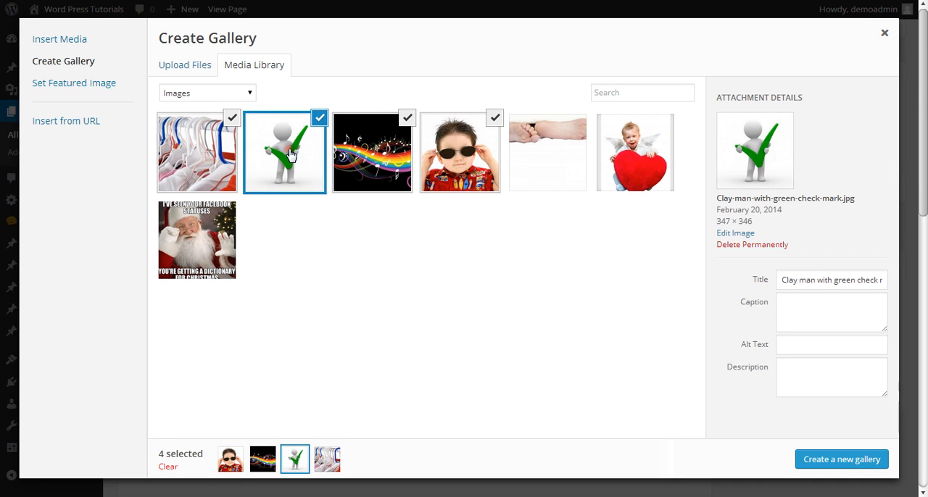
click(206, 155)
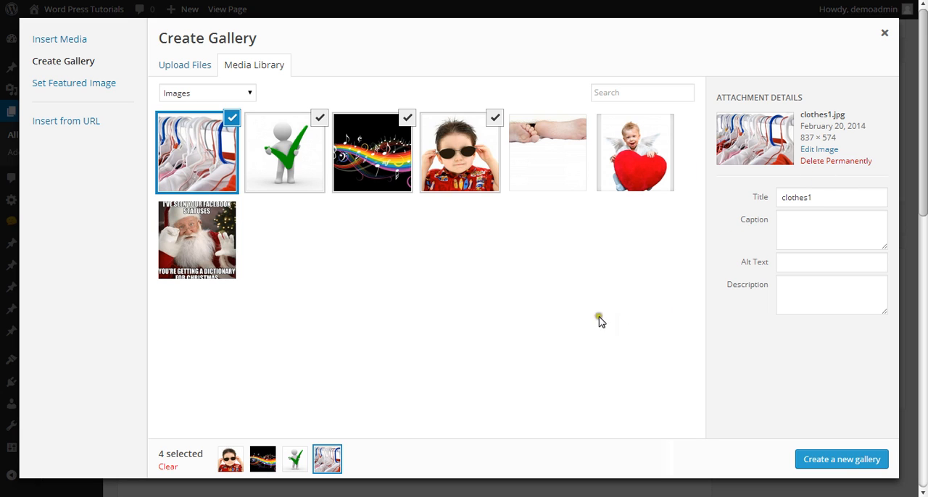
click(825, 463)
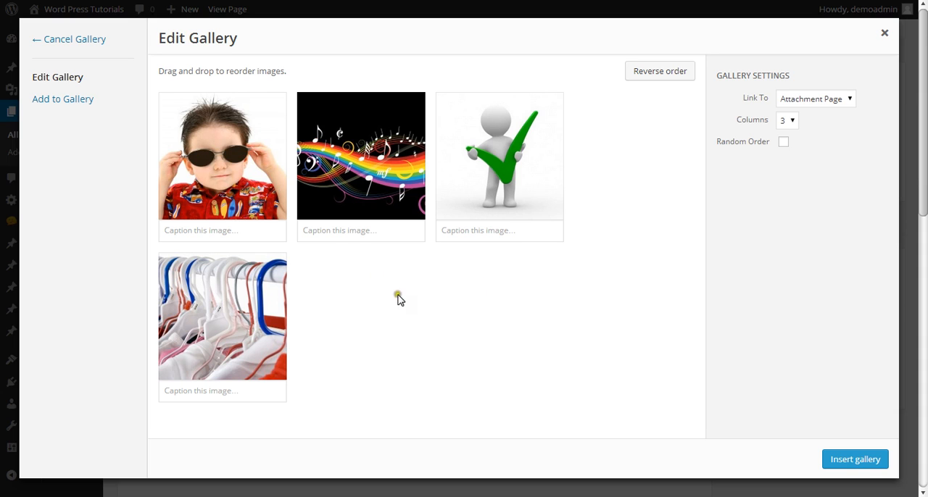
Caption the image of the boy with sunglasses "Our Little Boy"
click(207, 231)
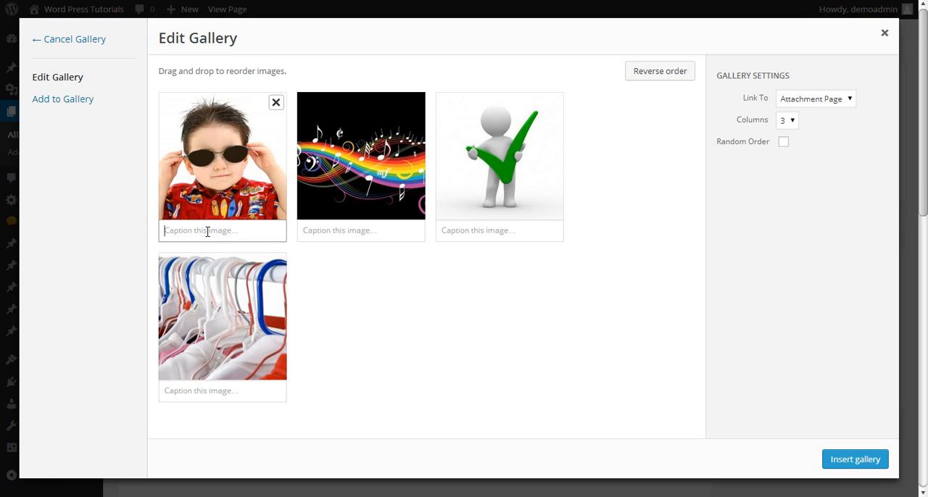
text(0)
click(380, 271)
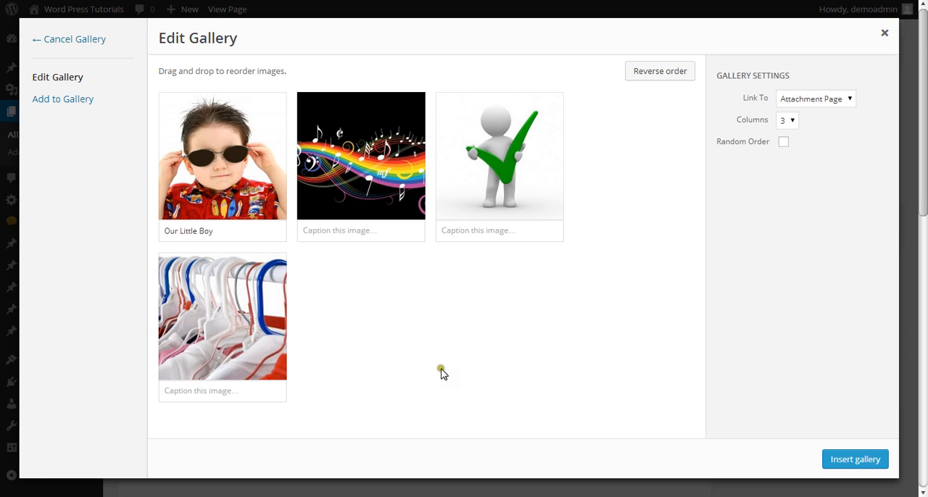
Reorder the gallery so the green check mark figure is second and the clothes hangers image is third
mouse_move(459, 224)
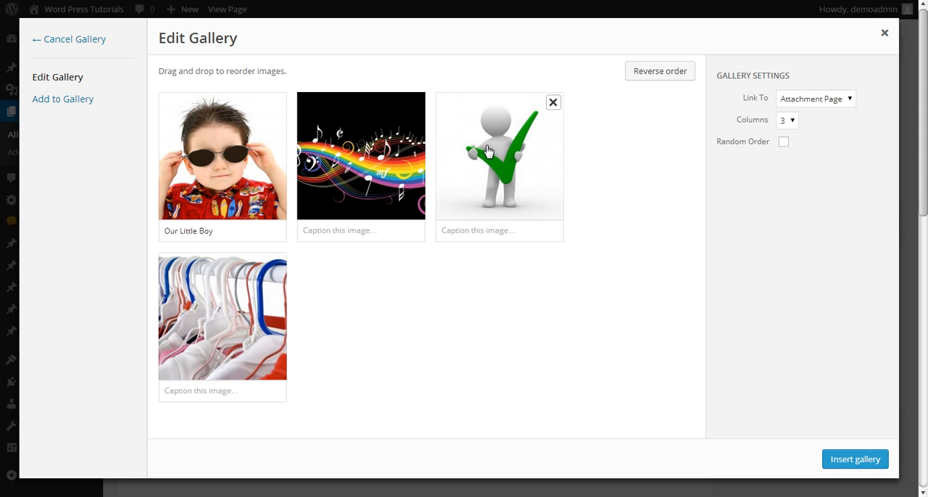
drag(487, 151, 340, 156)
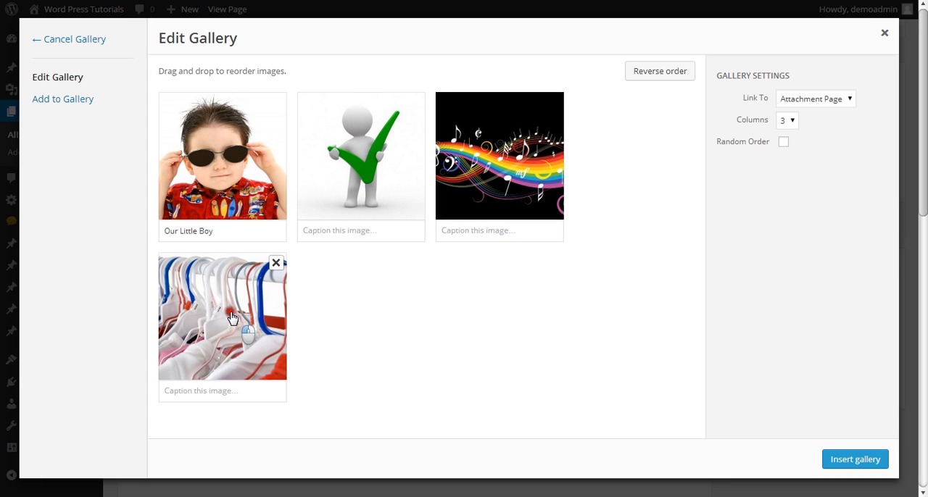
drag(234, 310, 479, 149)
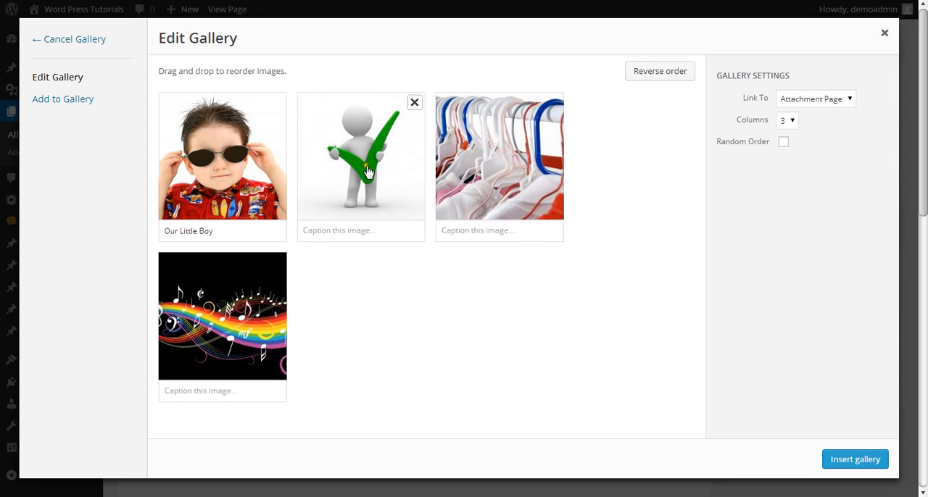
drag(247, 167, 216, 155)
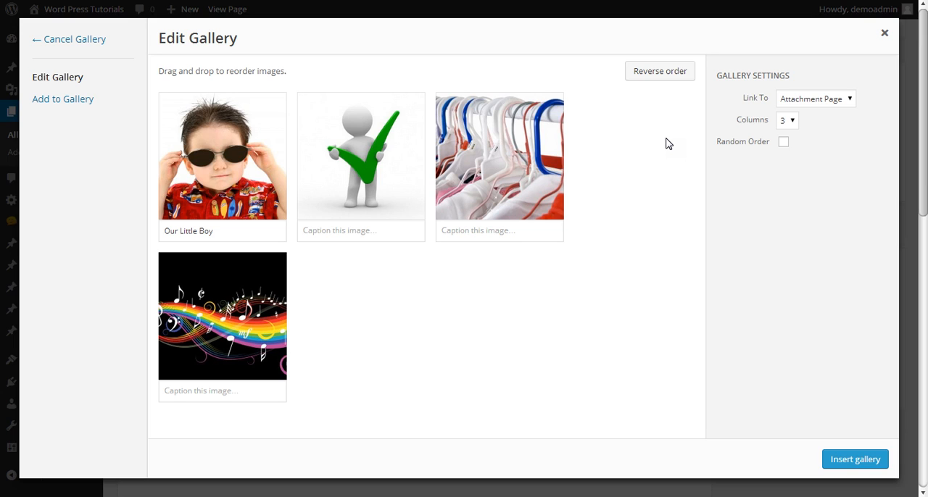
Set the gallery to link to Media File and display in 3 columns
click(849, 102)
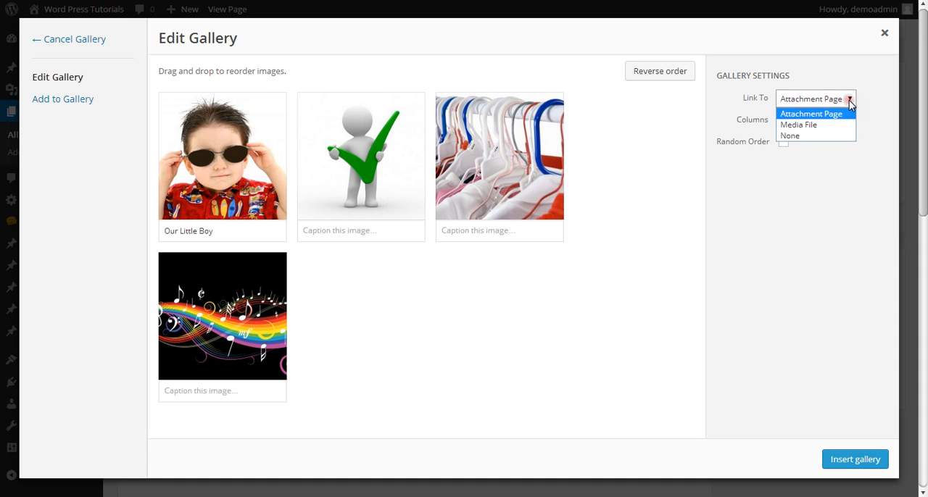
click(824, 129)
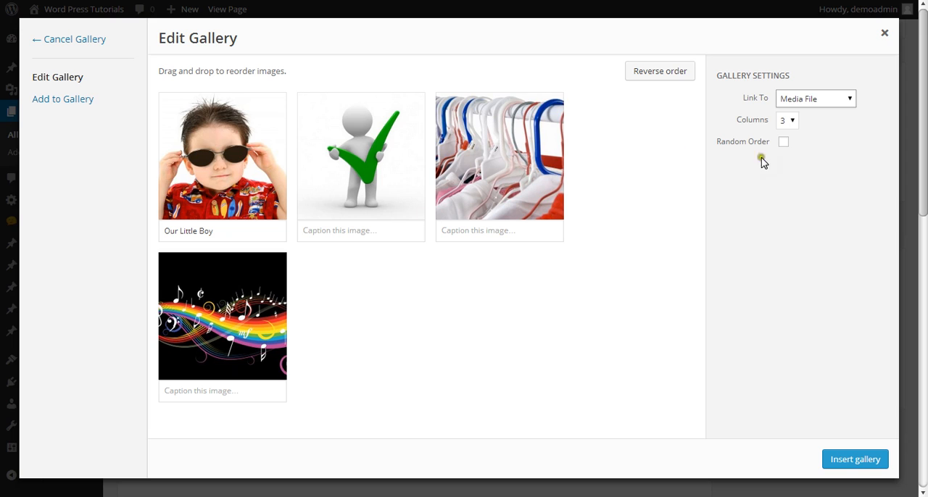
click(787, 121)
click(790, 148)
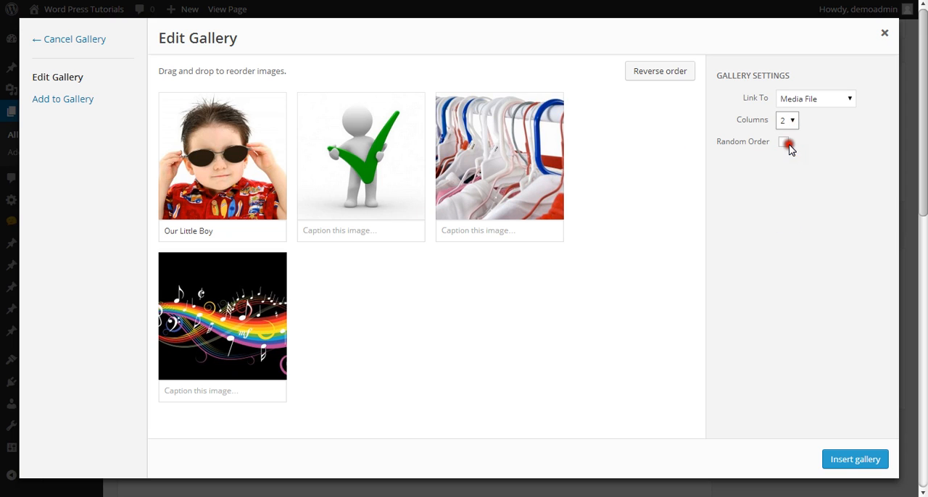
click(788, 120)
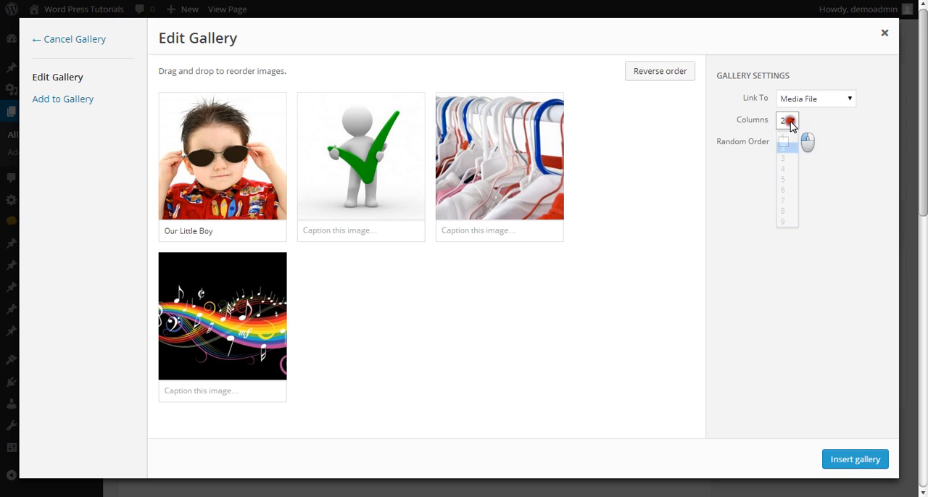
click(788, 158)
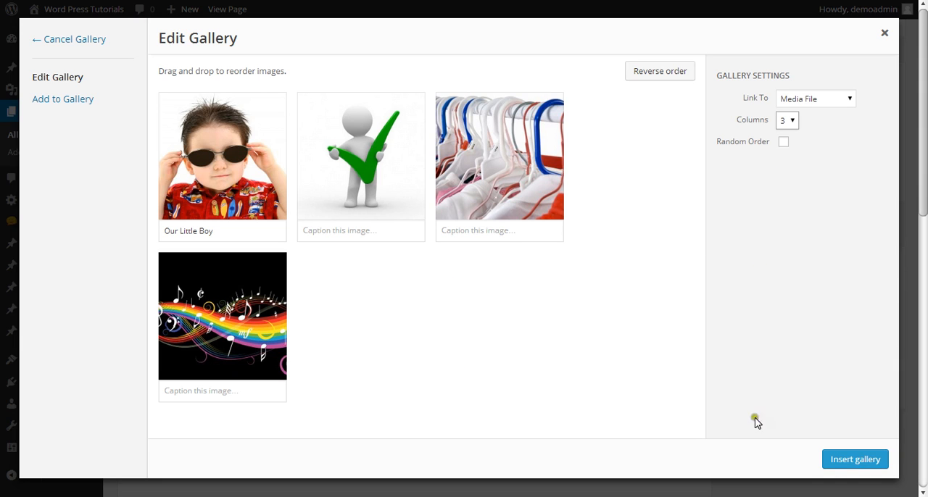
Insert the gallery into the Photos Page and update the published page
click(832, 461)
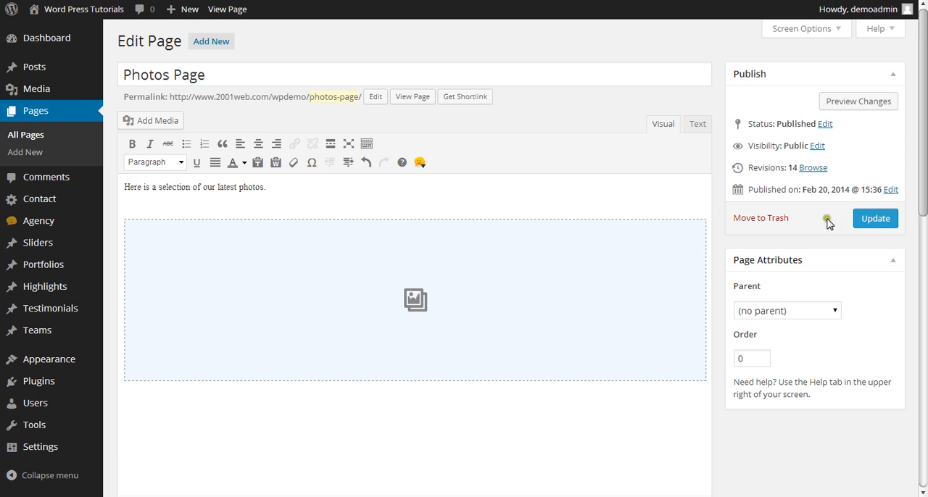
click(863, 221)
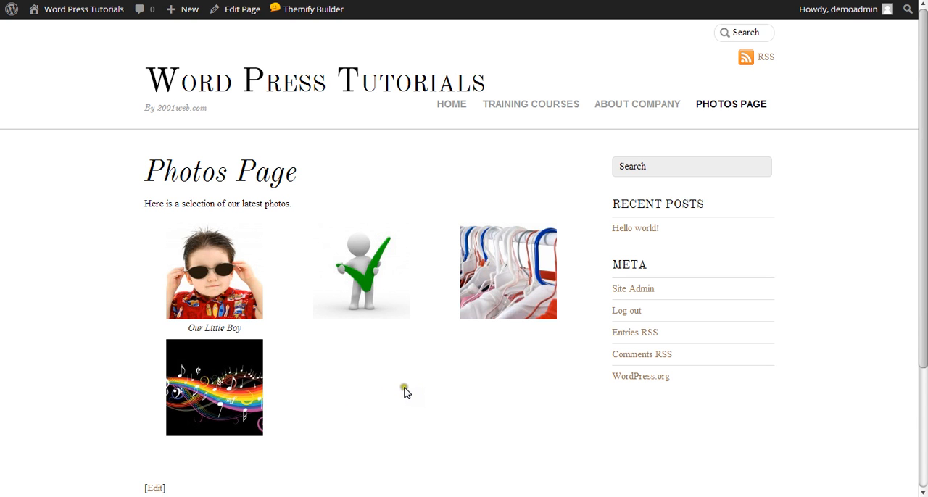
Browse the published gallery's images in the lightbox, play its slideshow and close it
click(229, 292)
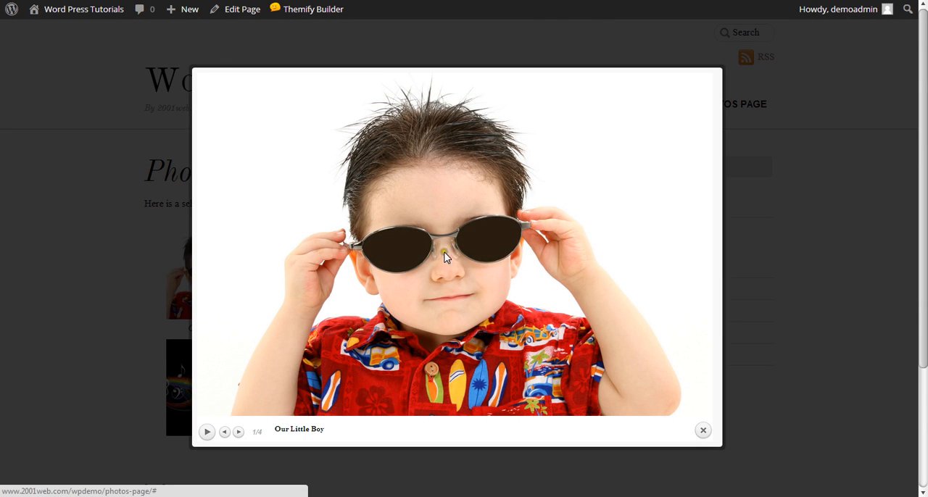
click(485, 294)
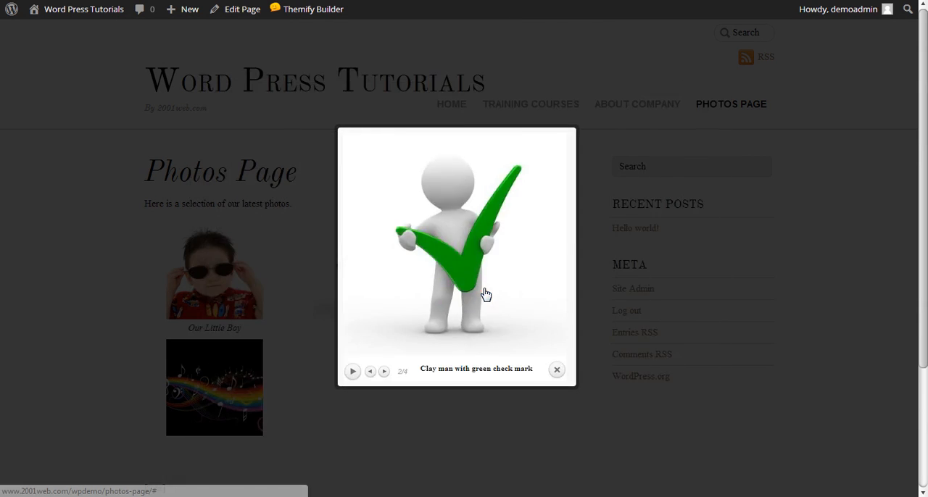
click(458, 265)
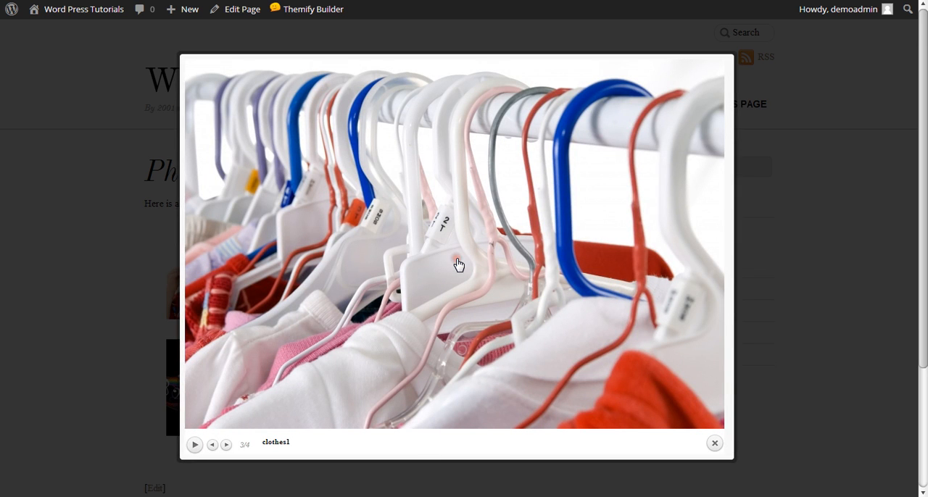
click(511, 237)
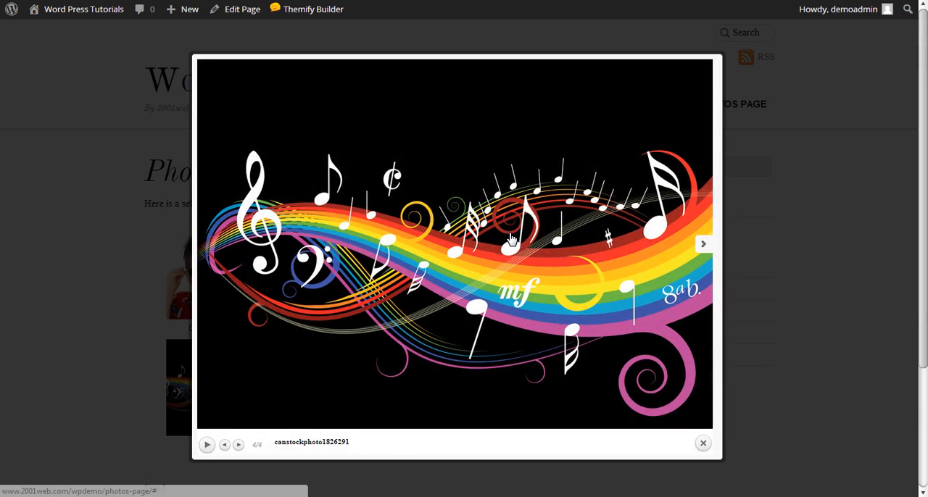
click(511, 238)
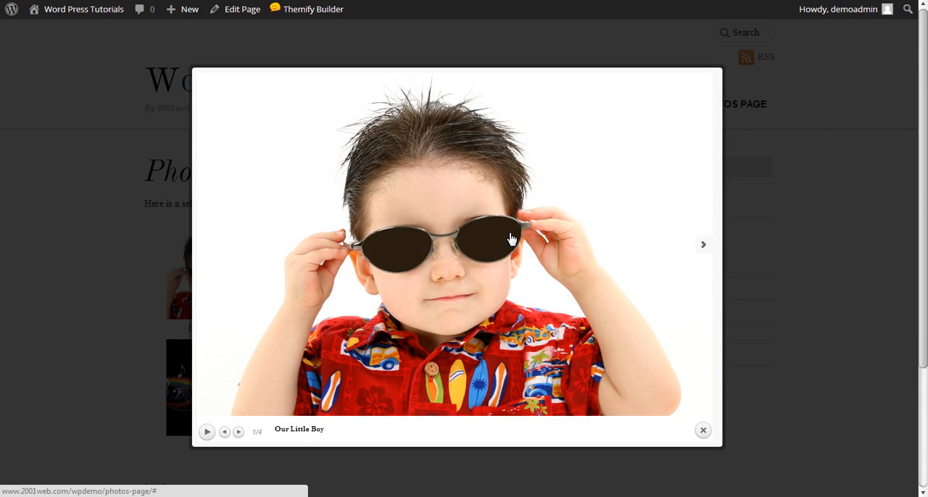
click(496, 238)
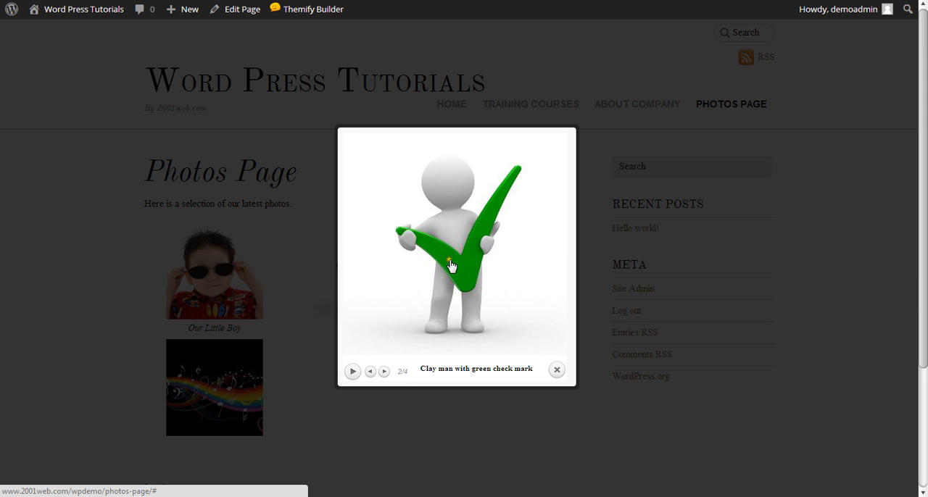
click(352, 371)
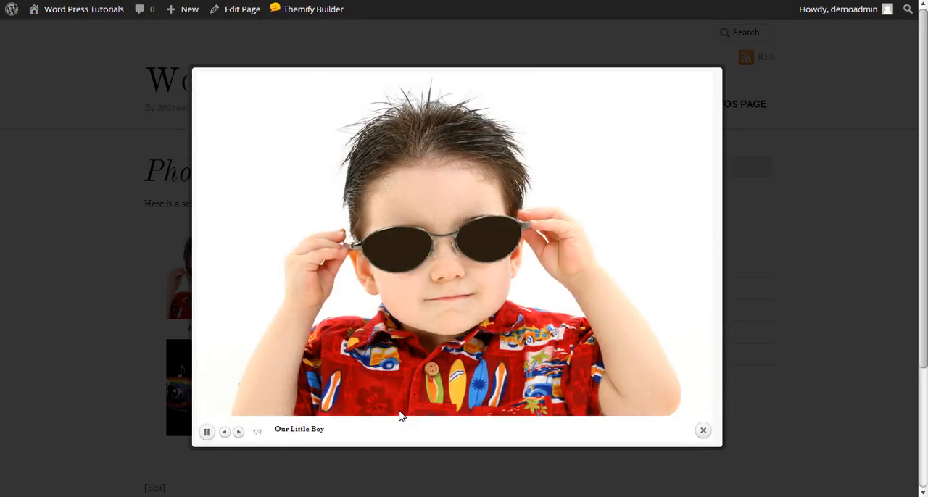
click(703, 432)
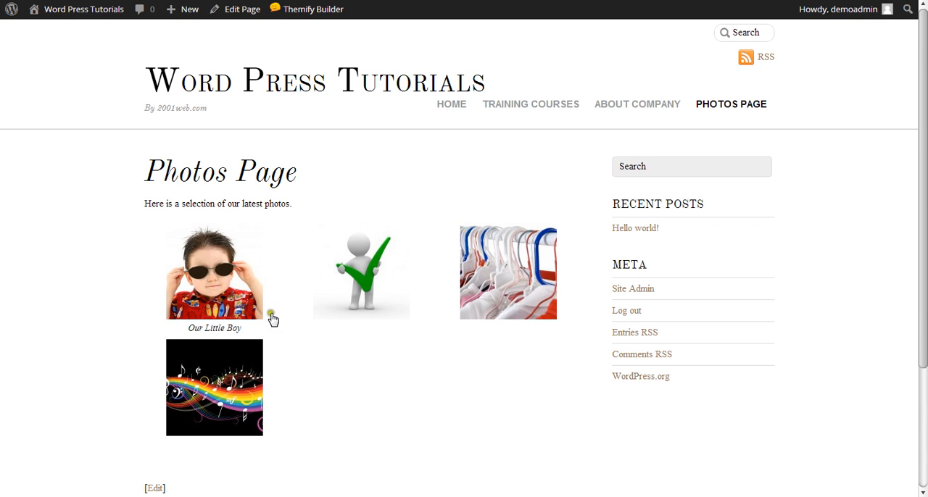
Reopen the gallery for editing from the Photos Page editor and remove the clothes hangers image from it
click(22, 1)
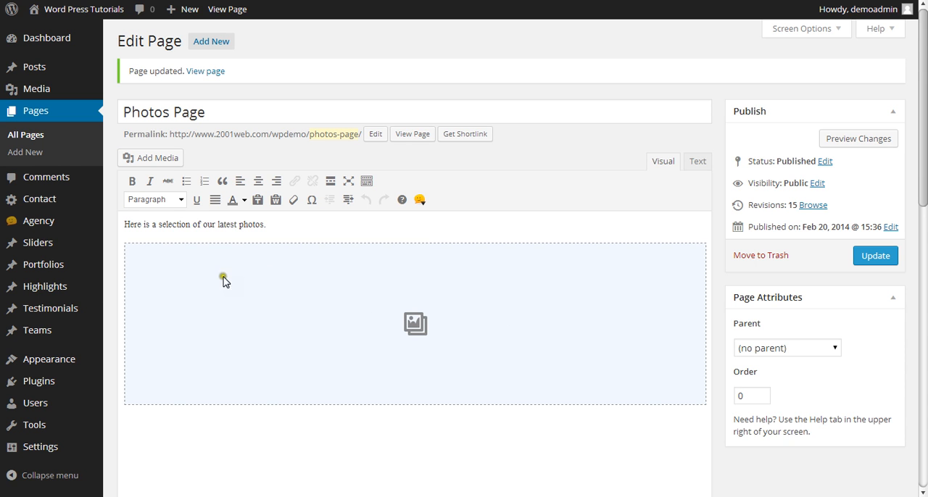
click(245, 303)
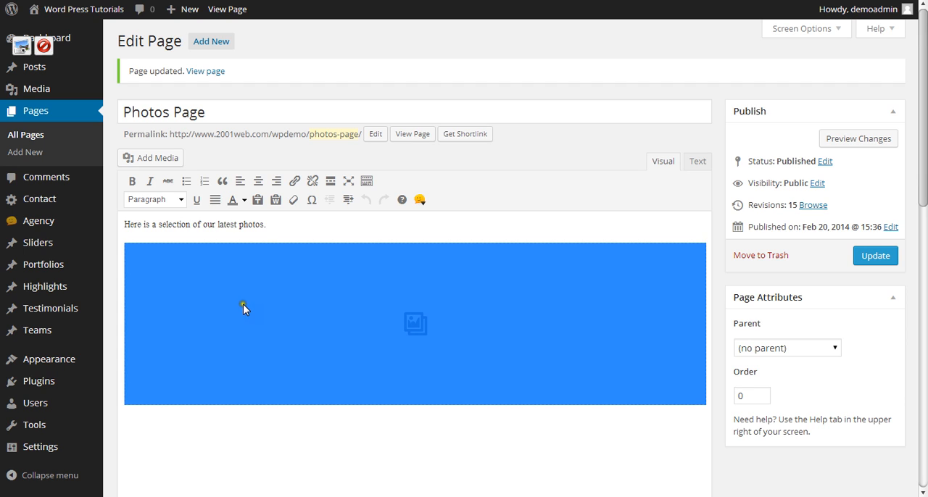
click(243, 304)
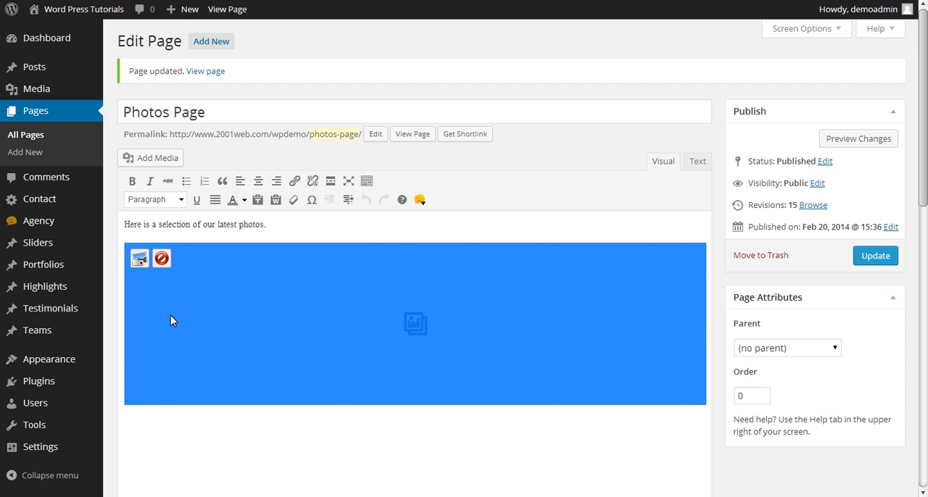
click(138, 261)
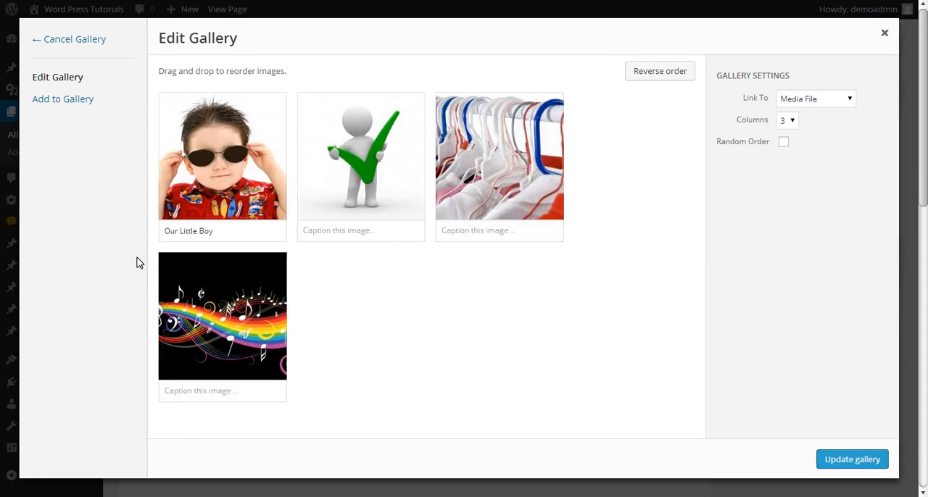
mouse_move(555, 149)
click(552, 103)
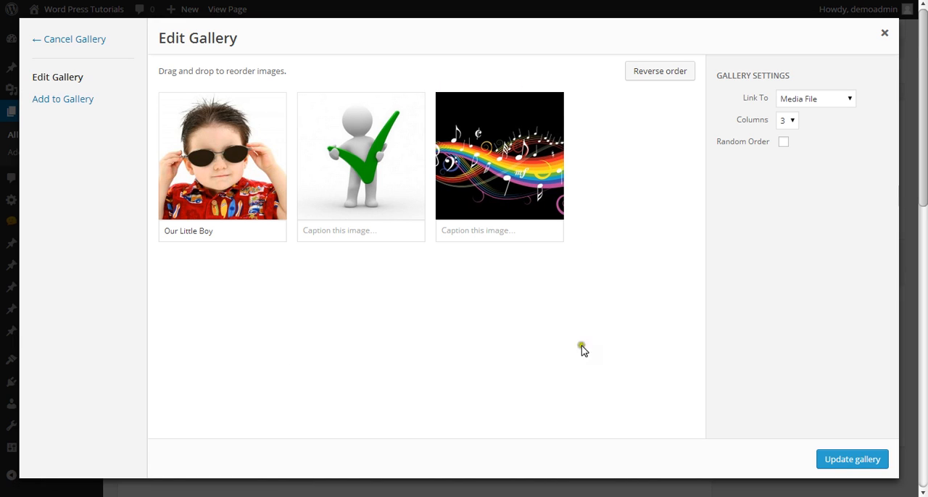
Apply the gallery changes and update the published Photos Page
mouse_move(344, 139)
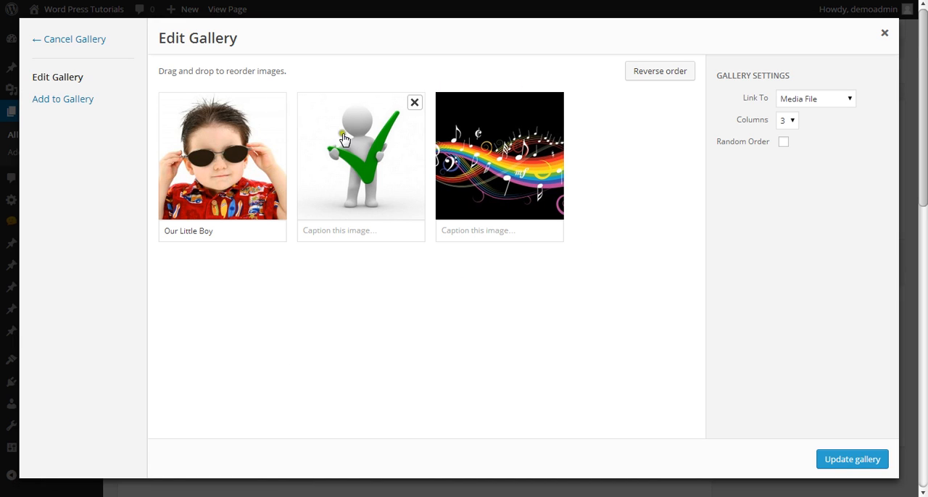
click(857, 461)
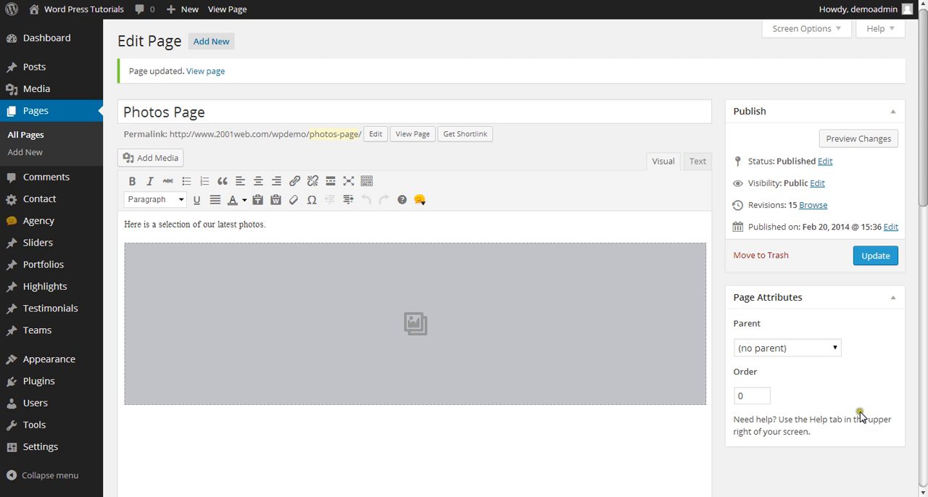
click(870, 258)
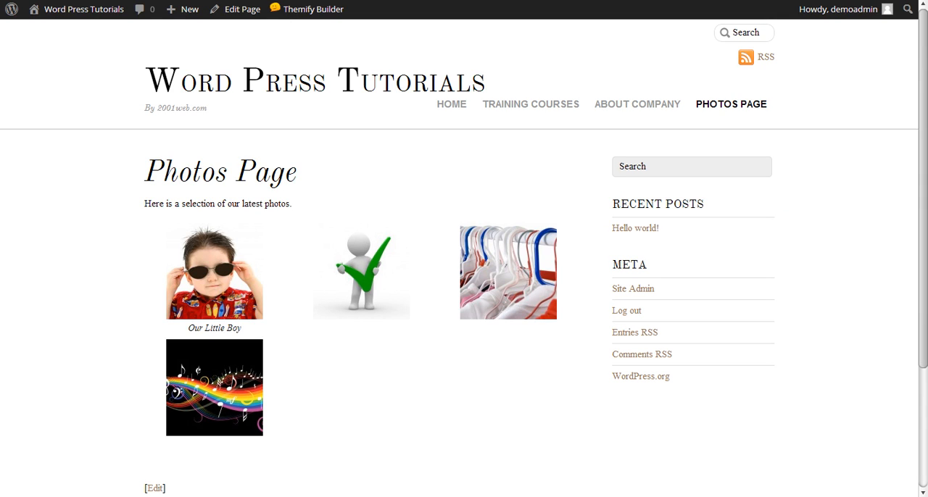
Reload the published Photos Page, browse its images in the lightbox starting from the rainbow music image, and close it
key(F5)
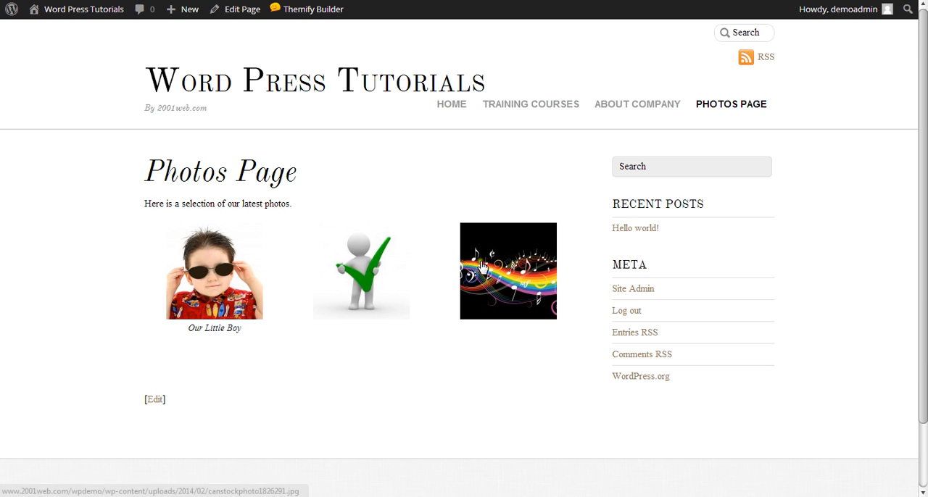
click(513, 284)
click(449, 246)
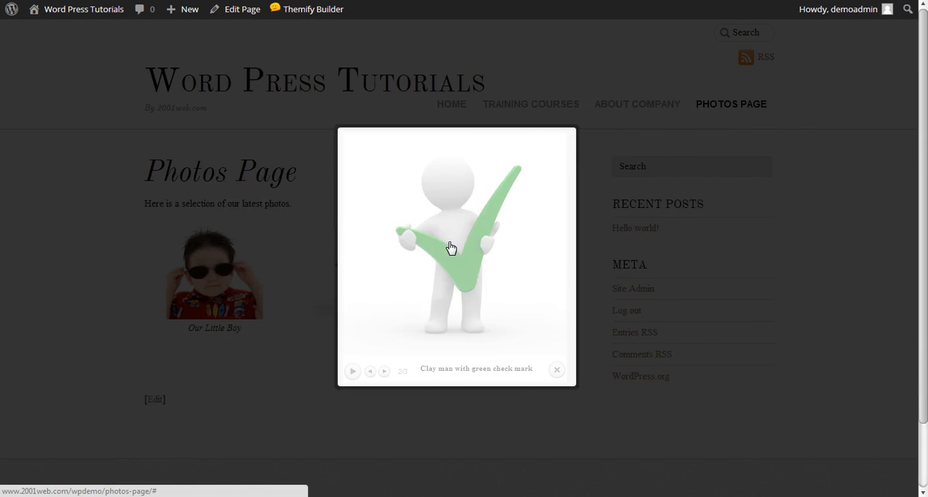
click(450, 247)
click(450, 248)
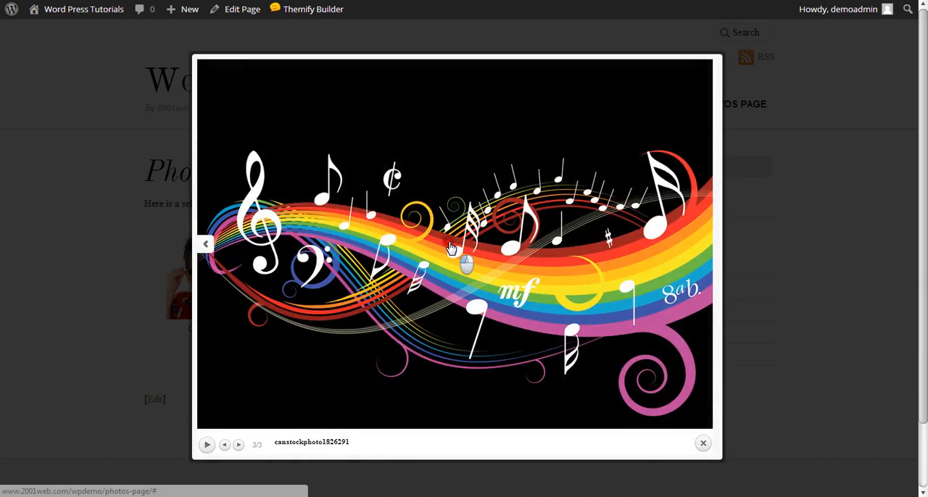
click(450, 247)
click(450, 247)
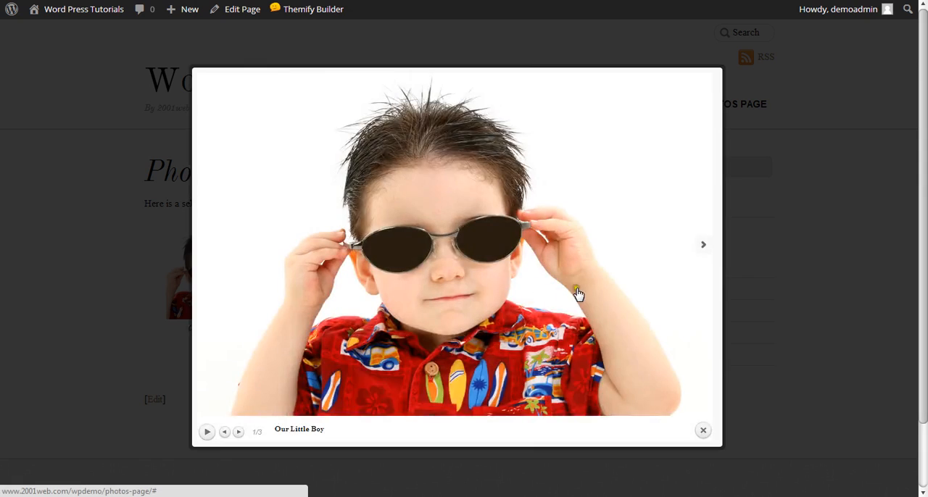
click(703, 432)
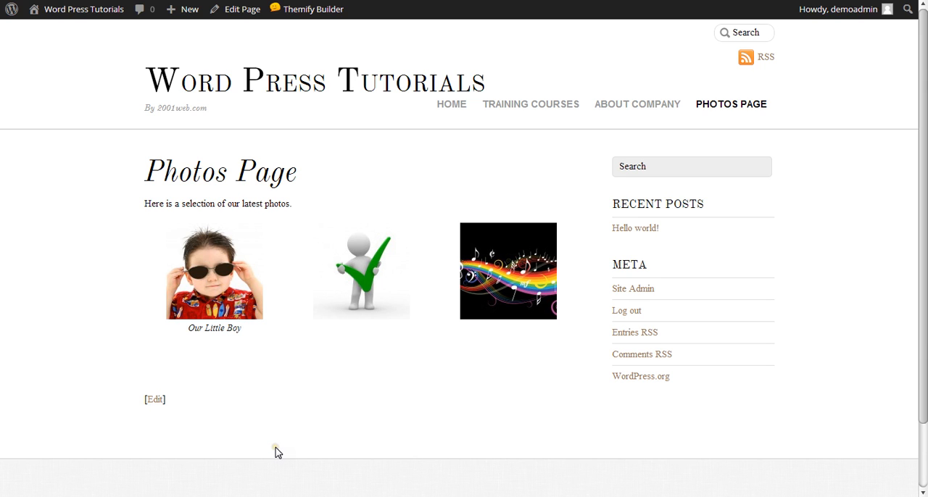
Open the boy image in the lightbox, step back and forth through the gallery images and close it
click(206, 267)
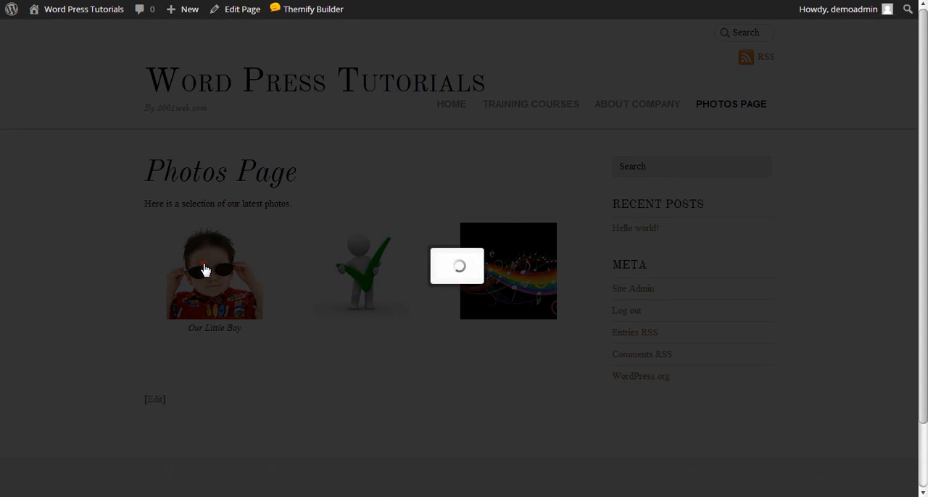
click(410, 261)
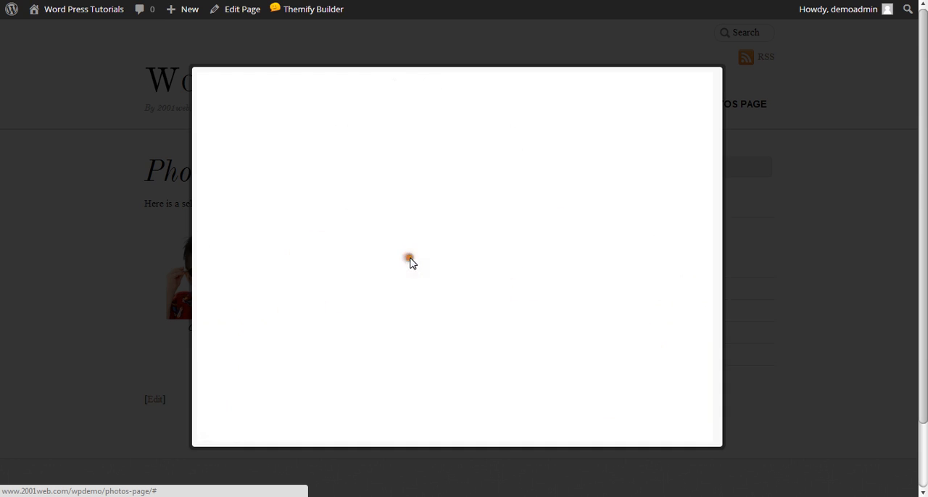
click(411, 262)
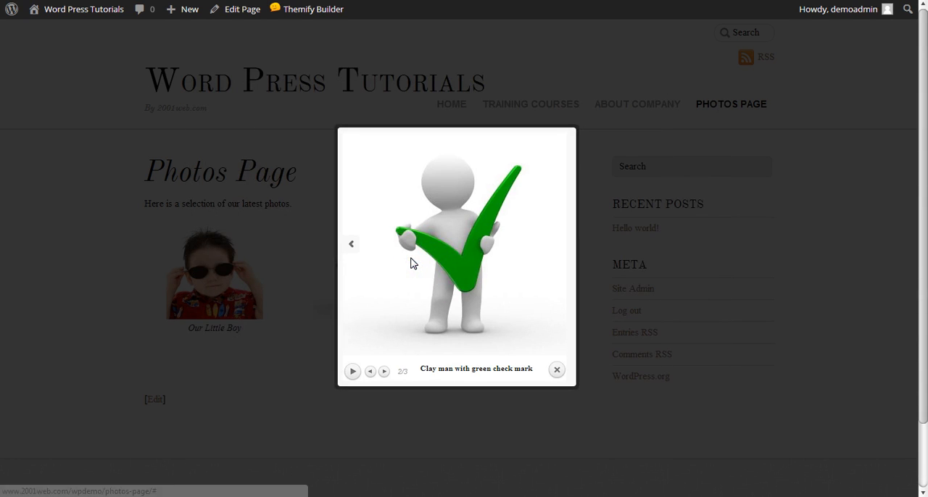
click(414, 262)
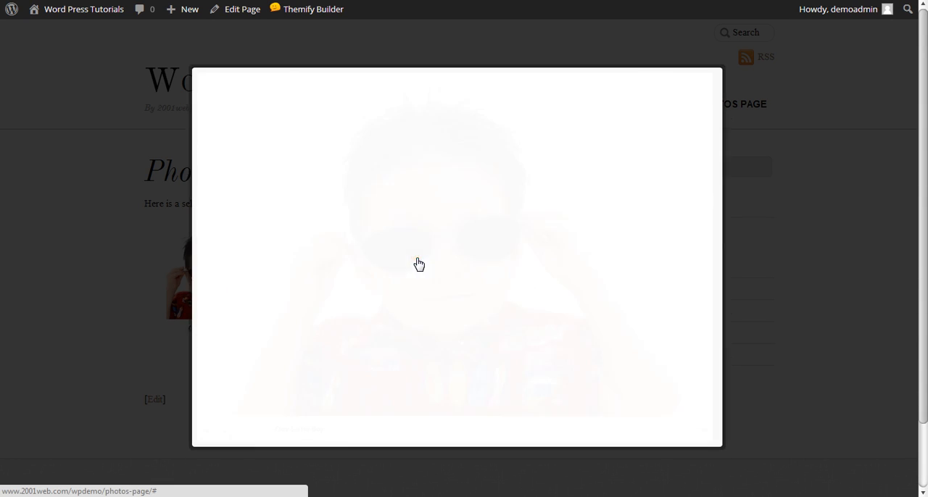
click(435, 265)
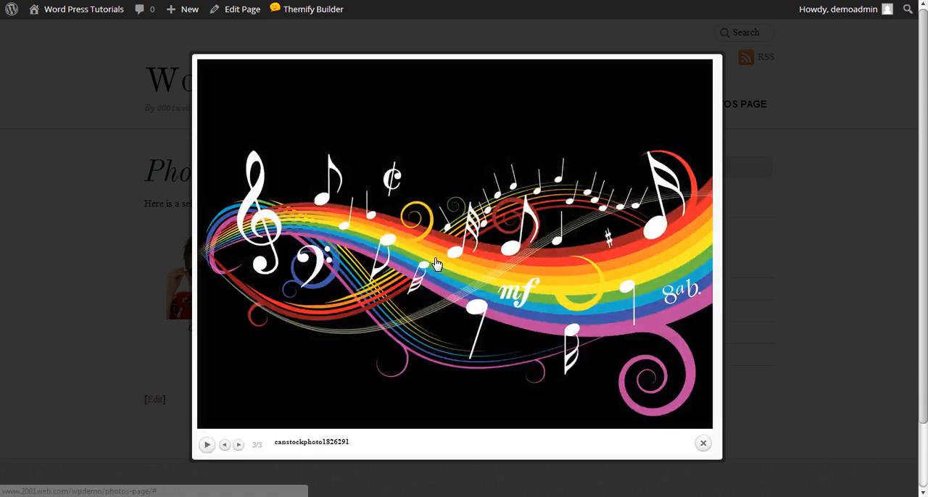
click(703, 444)
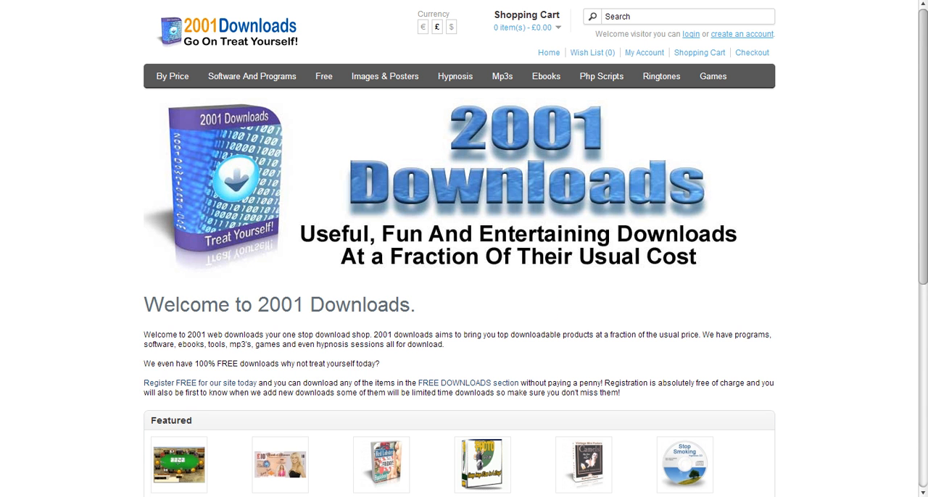
Search the 2001 Downloads shop for "photo"
click(622, 18)
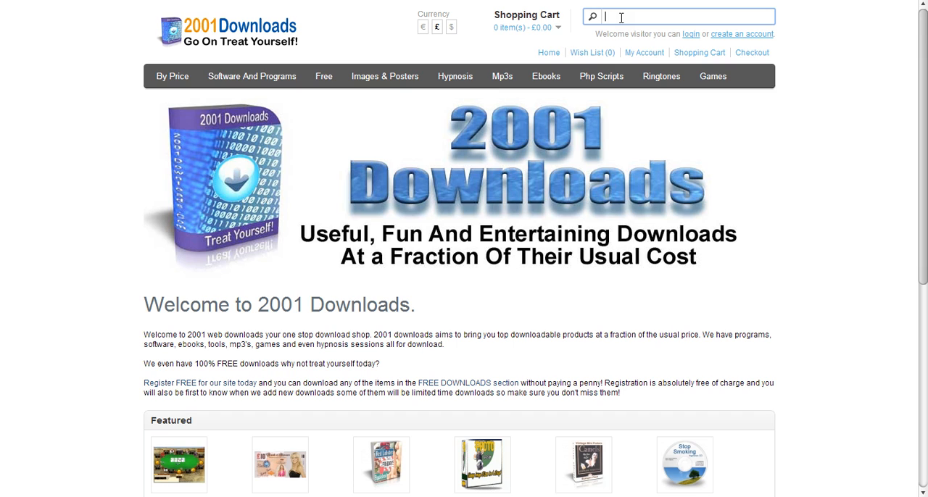
text(photo)
key(Return)
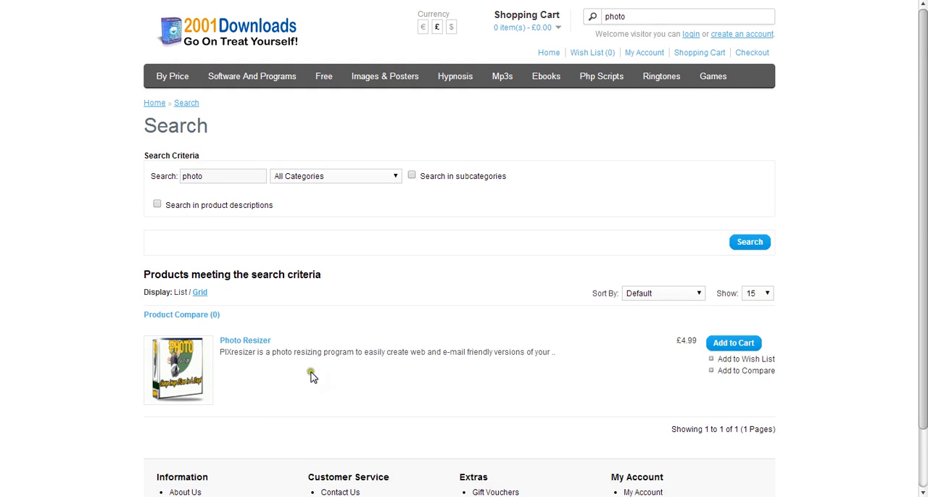